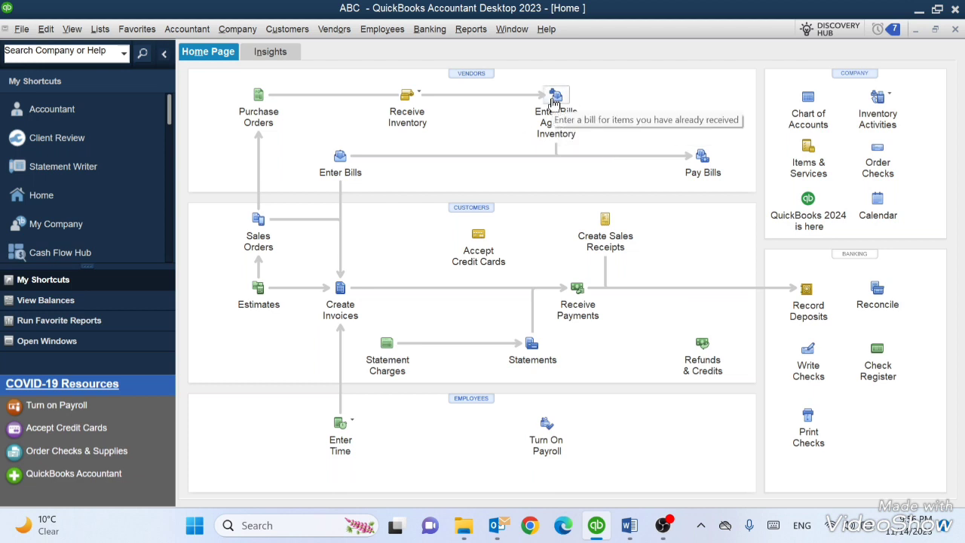
Start a bill for received items, choosing the vendor with outstanding receipts and the first 11/14/2023 item receipt.
{"action": "left_click", "coordinate": [556, 98]}
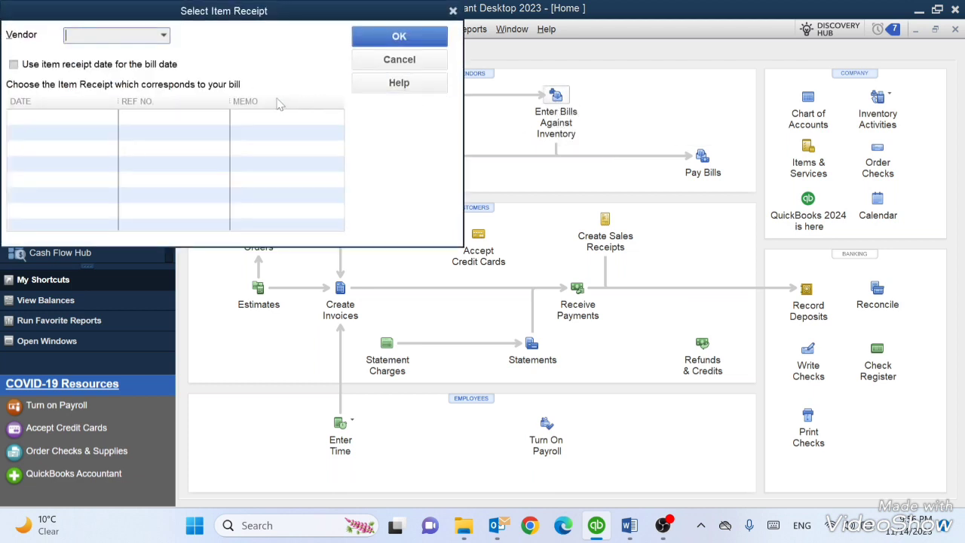
{"action": "left_click", "coordinate": [453, 11]}
{"action": "left_click", "coordinate": [334, 28]}
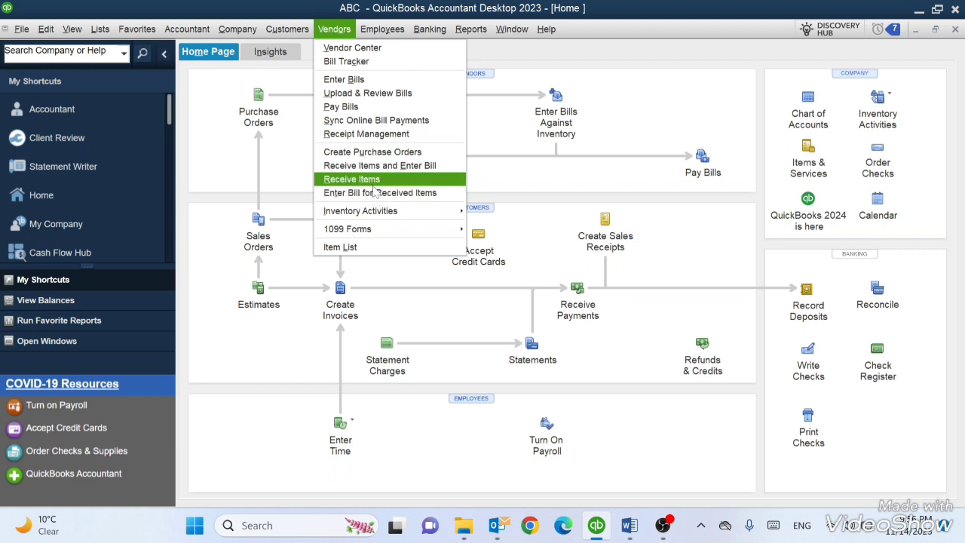
{"action": "left_click", "coordinate": [375, 194]}
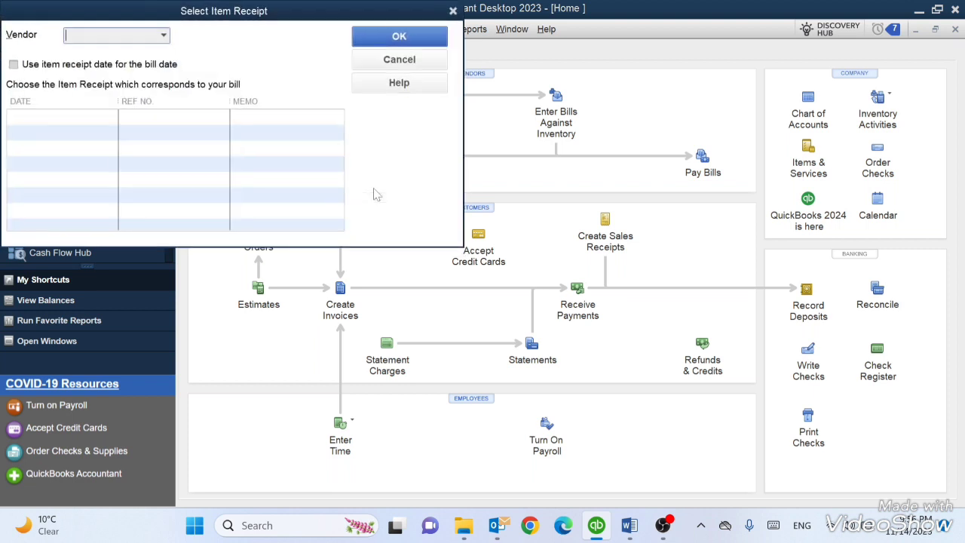
{"action": "left_click", "coordinate": [164, 36]}
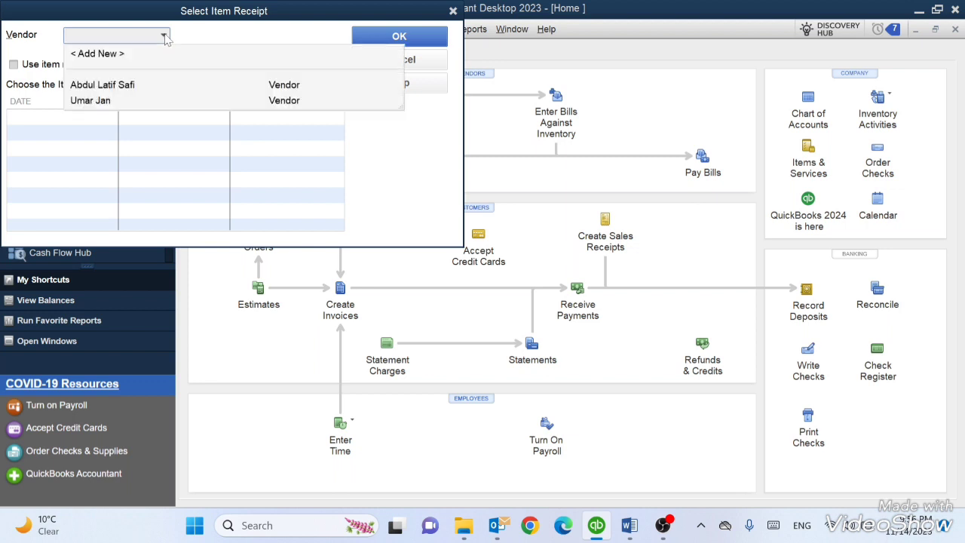
{"action": "left_click", "coordinate": [108, 88]}
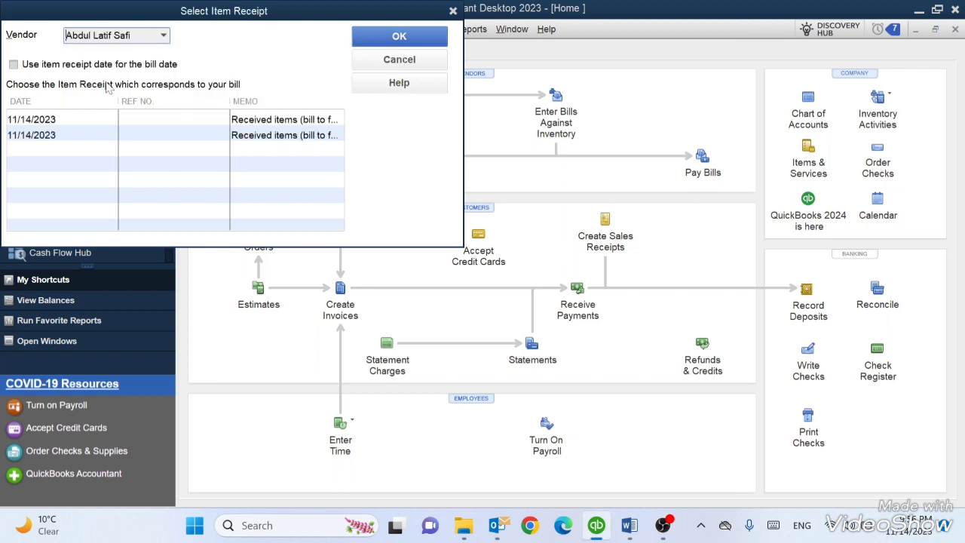
{"action": "left_click", "coordinate": [53, 121]}
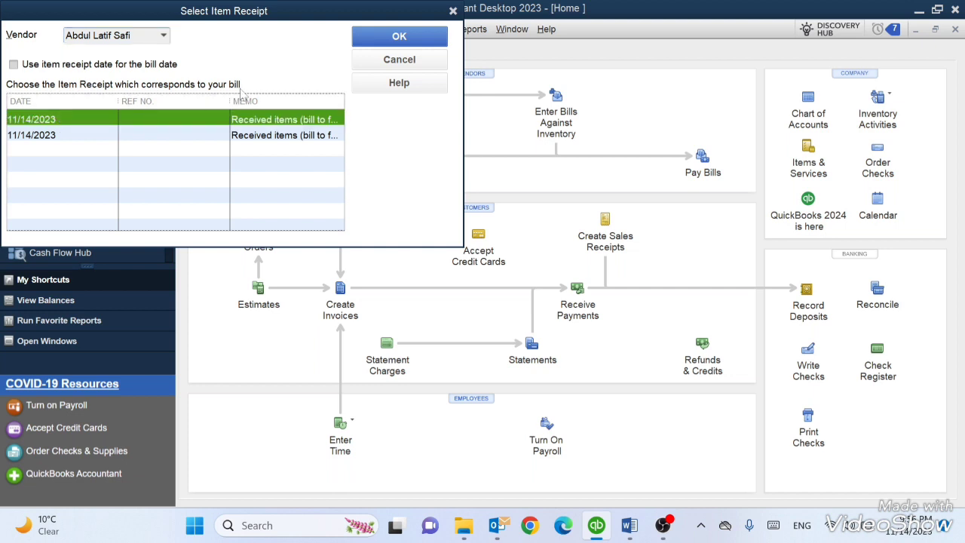
{"action": "left_click", "coordinate": [386, 38]}
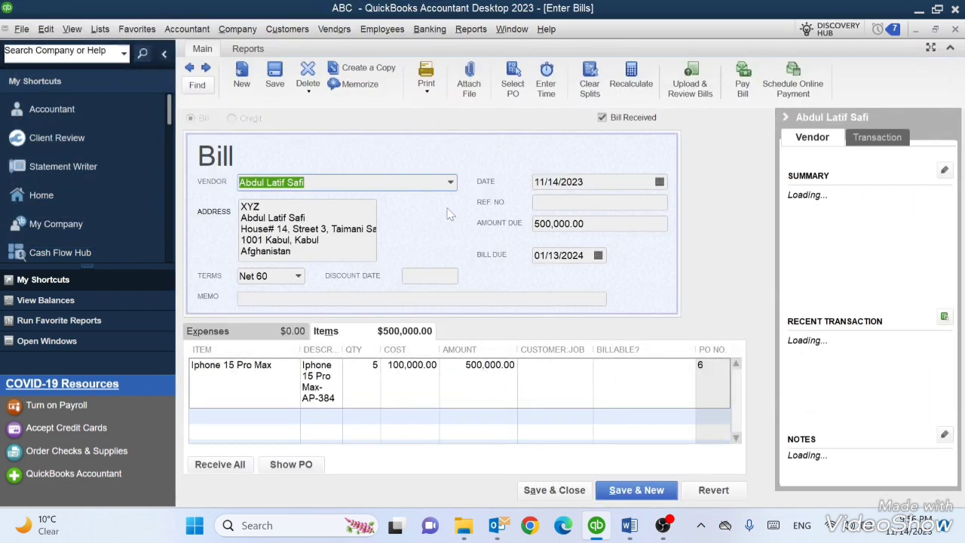
Set the bill's reference number to 04, then save and close it, recording the changes.
{"action": "left_click", "coordinate": [559, 200]}
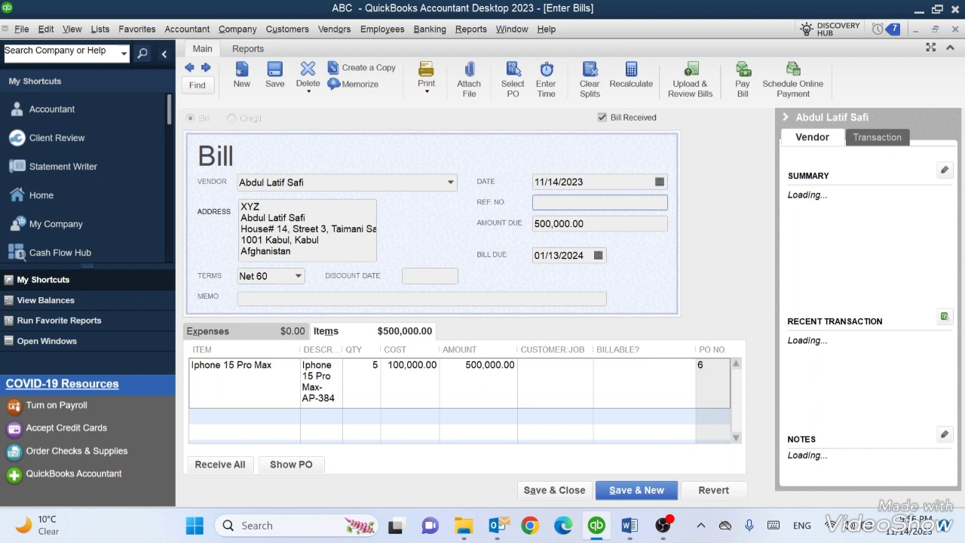
{"action": "type", "text": "04"}
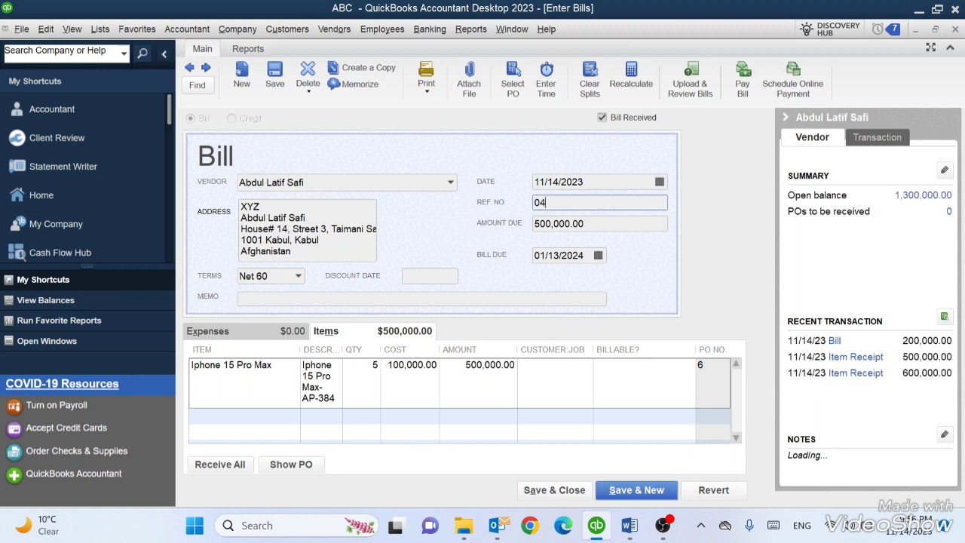
{"action": "left_click", "coordinate": [559, 496]}
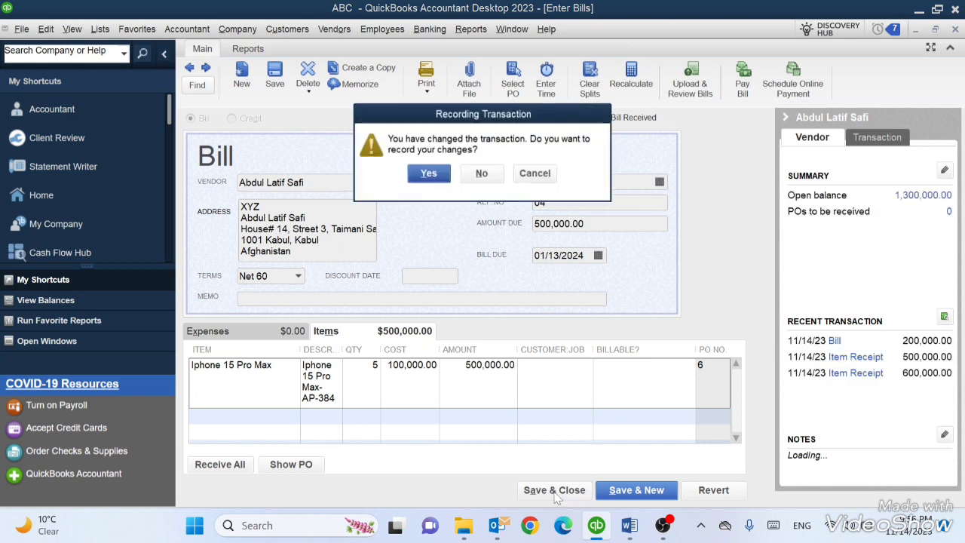
{"action": "left_click", "coordinate": [425, 178]}
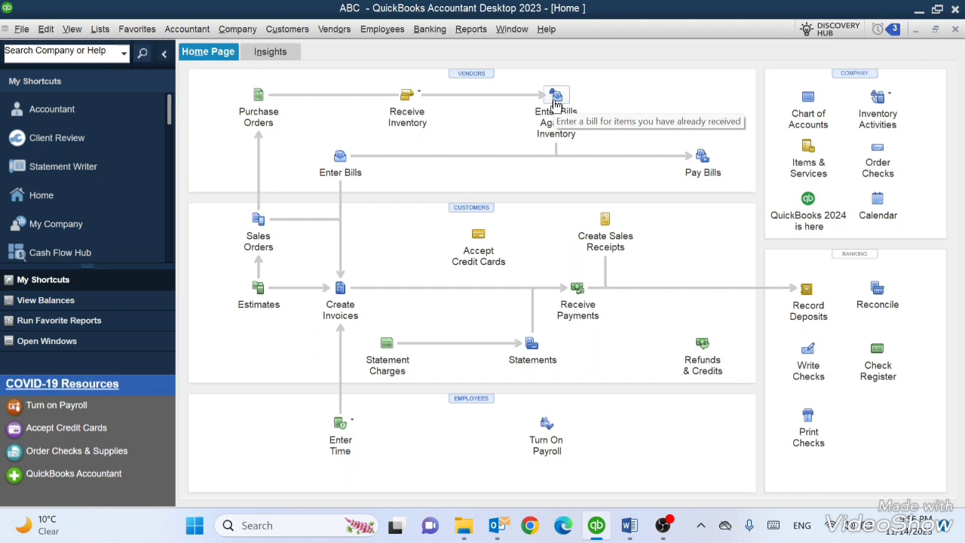
Start another bill against received inventory for the same vendor, using the remaining 11/14/2023 item receipt.
{"action": "left_click", "coordinate": [555, 99]}
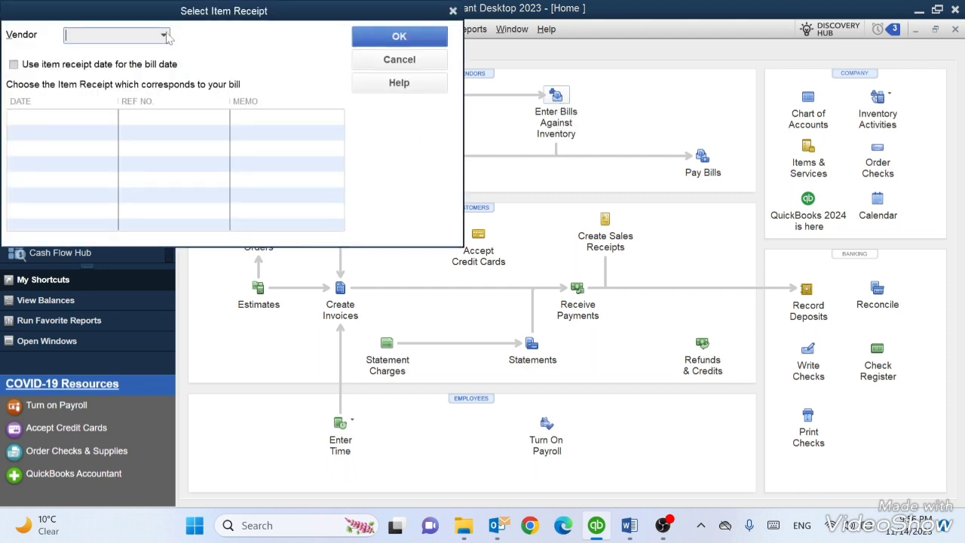
{"action": "left_click", "coordinate": [164, 36]}
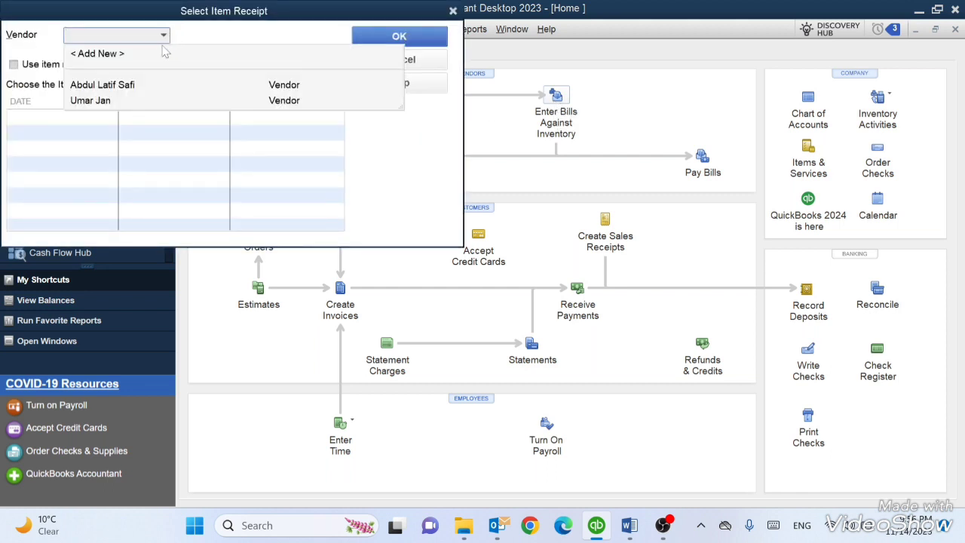
{"action": "left_click", "coordinate": [136, 86]}
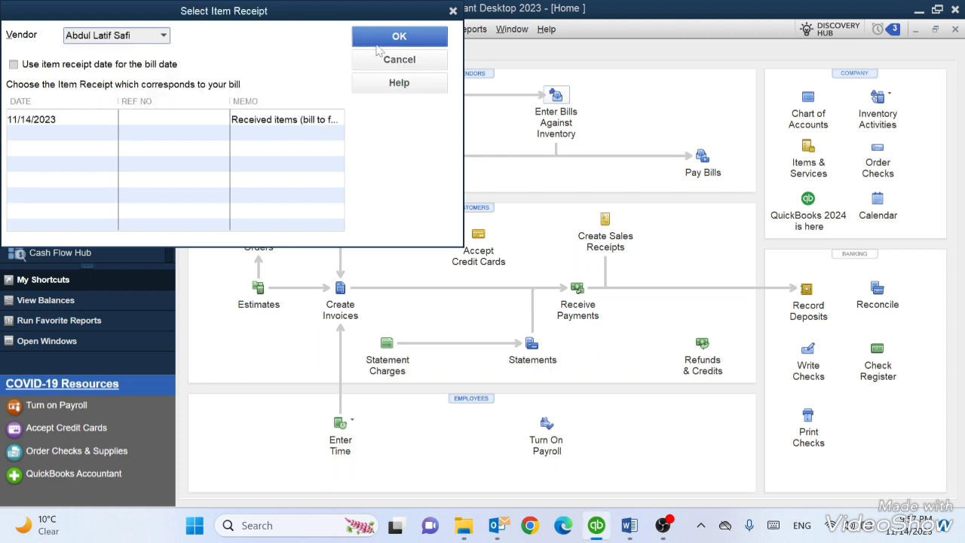
{"action": "left_click", "coordinate": [33, 123]}
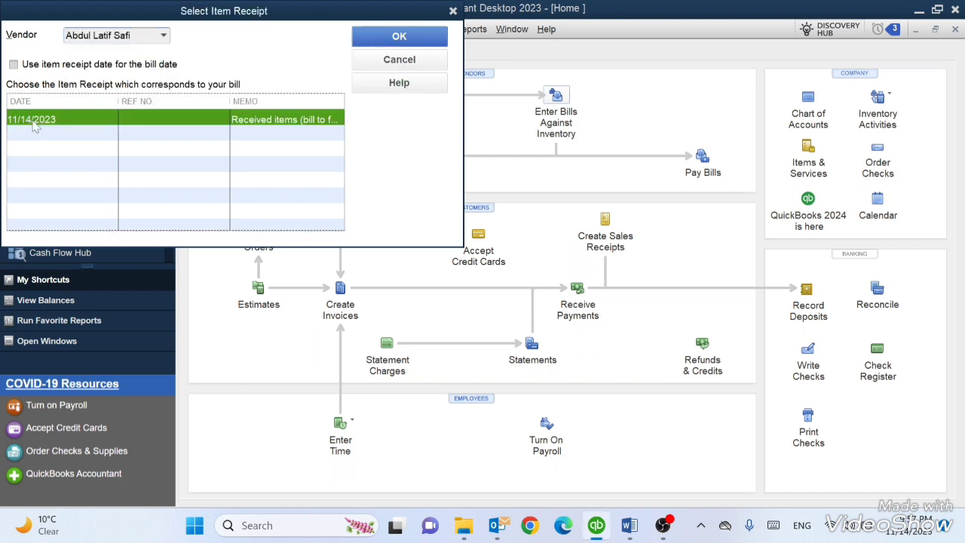
{"action": "left_click", "coordinate": [380, 41]}
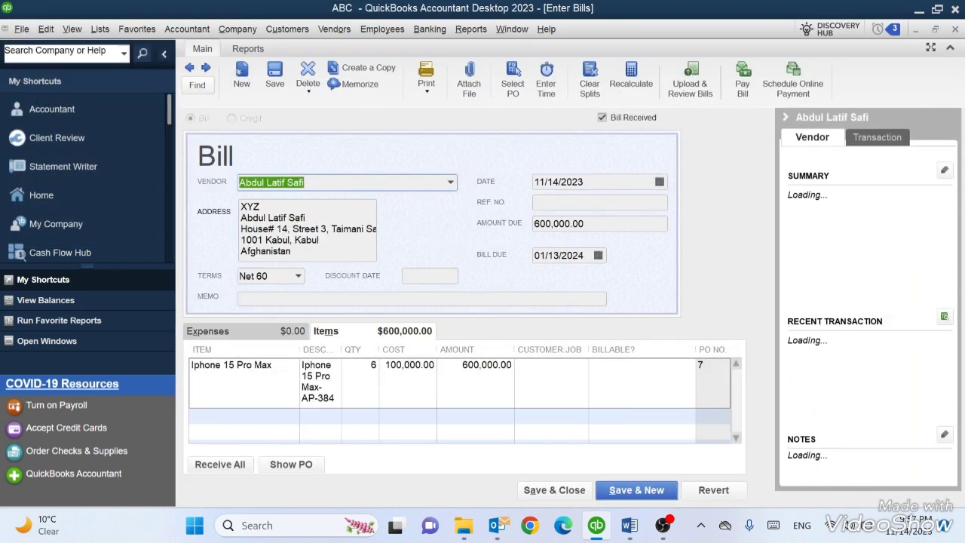
Set this second bill's reference number to 05, then save and close it, recording the changes.
{"action": "left_click", "coordinate": [580, 202]}
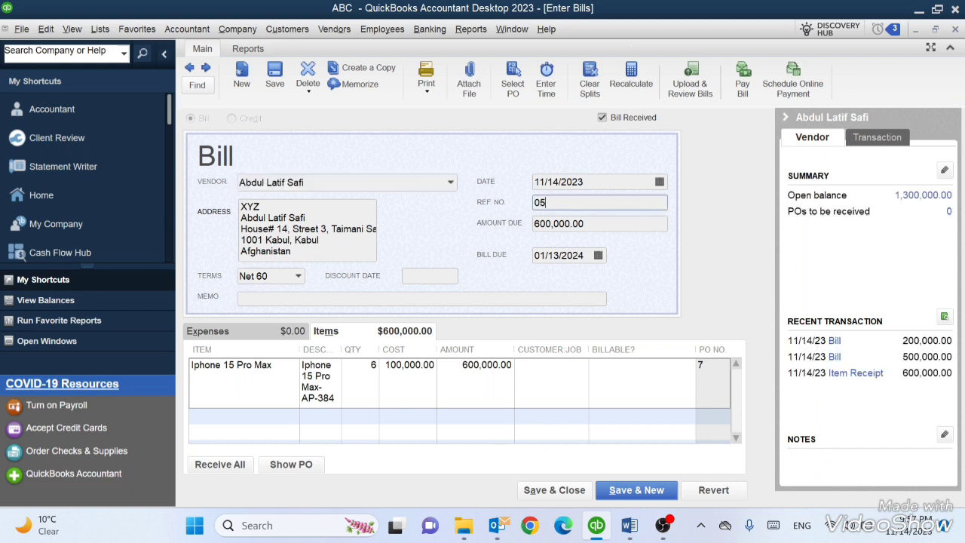
{"action": "left_click", "coordinate": [554, 490]}
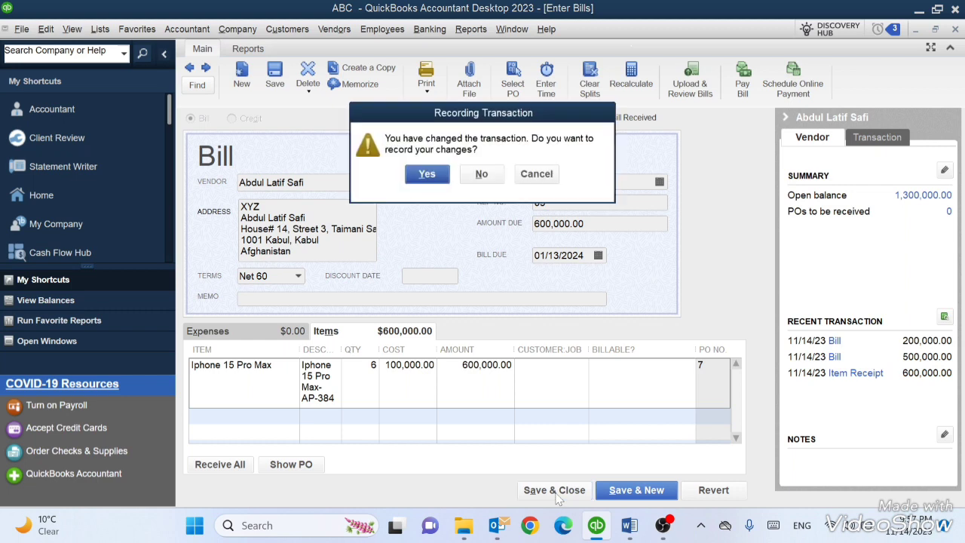
{"action": "left_click", "coordinate": [427, 174]}
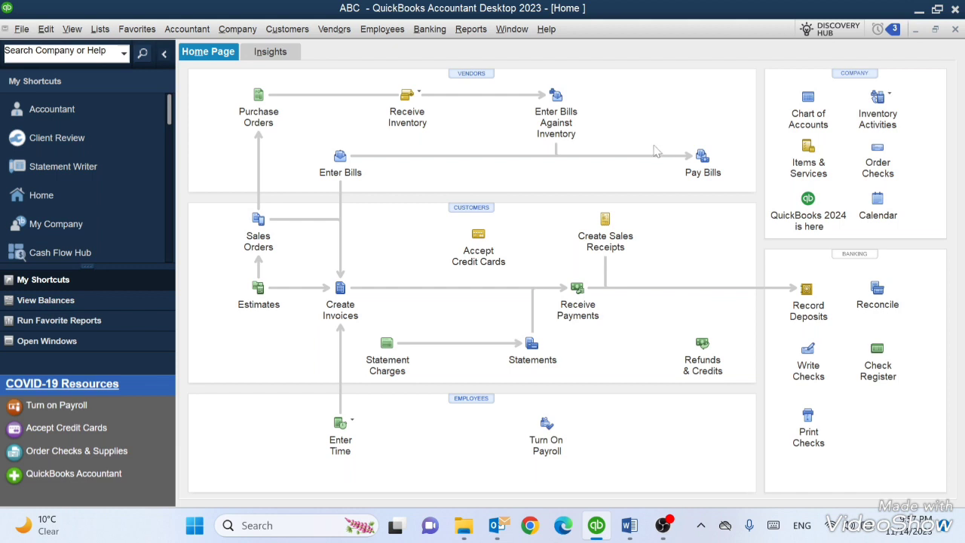
Pay the 200,000.00 bill without a reference number, using the Check method and the AIB Bank AFN account.
{"action": "left_click", "coordinate": [701, 162]}
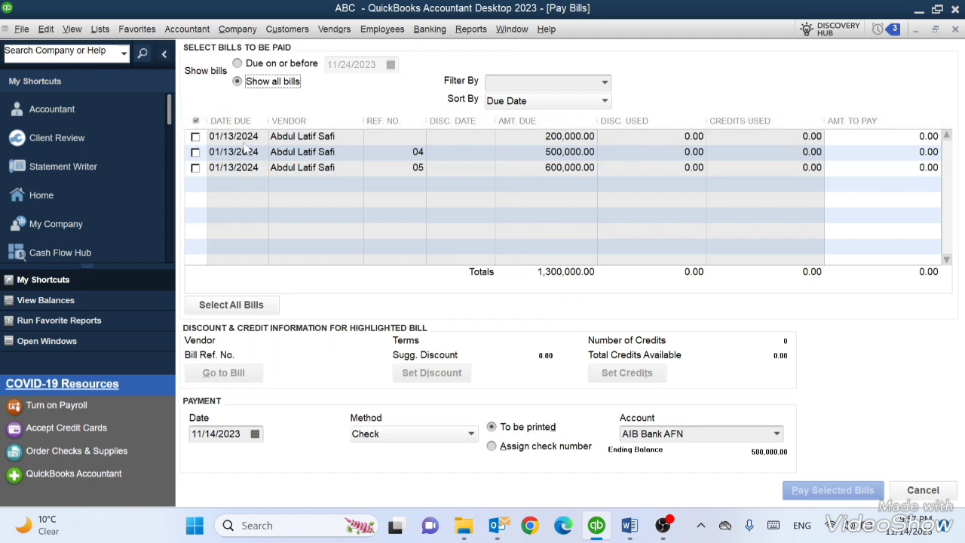
{"action": "left_click", "coordinate": [194, 137]}
{"action": "left_click", "coordinate": [195, 136]}
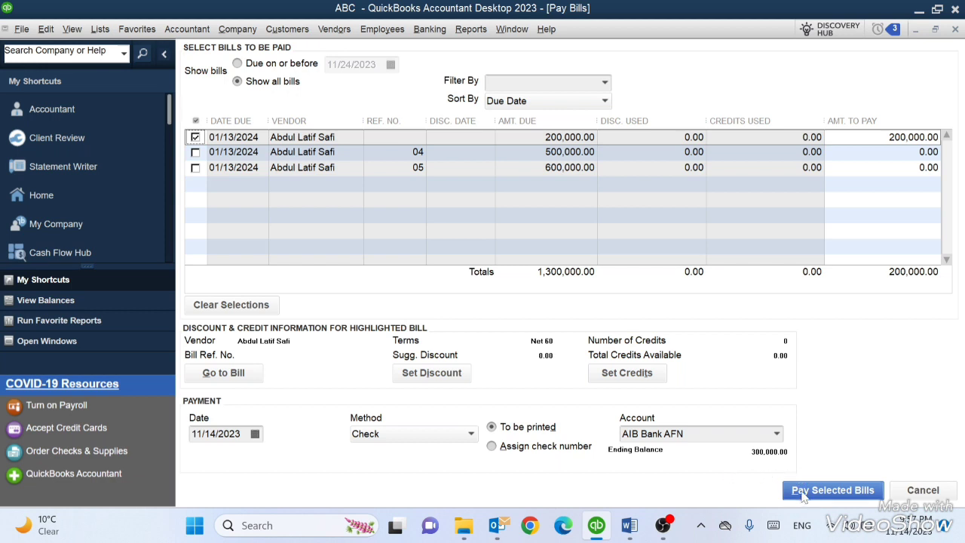
{"action": "left_click", "coordinate": [471, 433]}
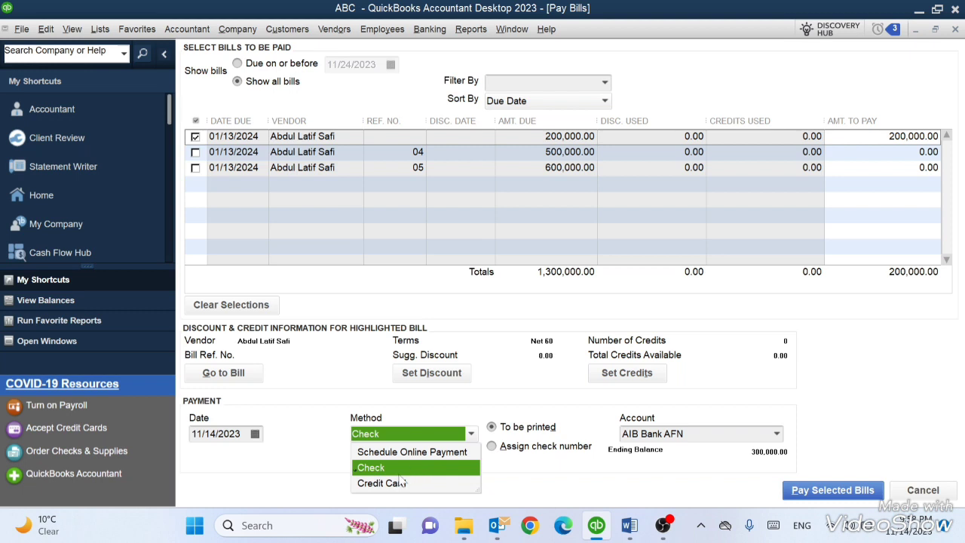
{"action": "left_click", "coordinate": [439, 469]}
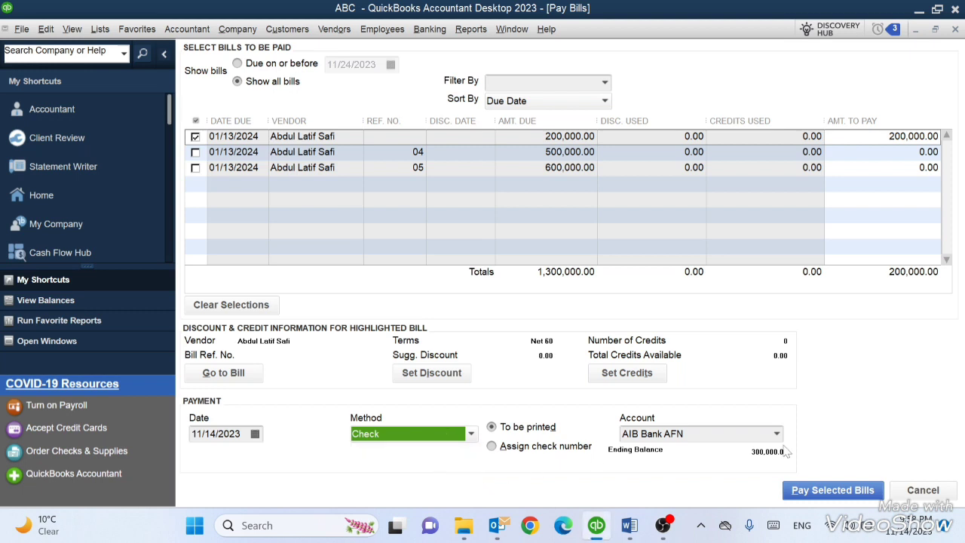
{"action": "left_click", "coordinate": [824, 492]}
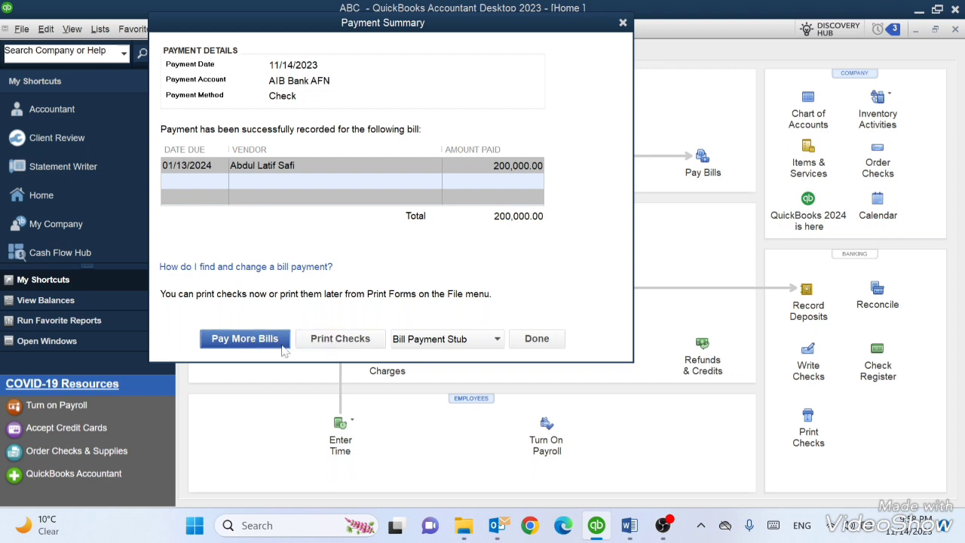
Try the Standard and Wallet check styles for printing the payment check, and close the print dialogs without printing.
{"action": "left_click", "coordinate": [338, 340]}
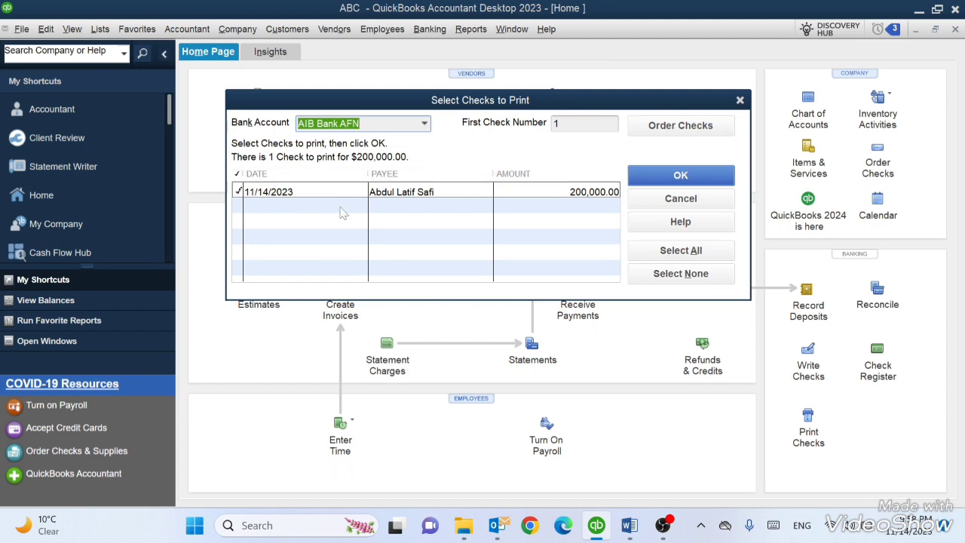
{"action": "left_click", "coordinate": [702, 174]}
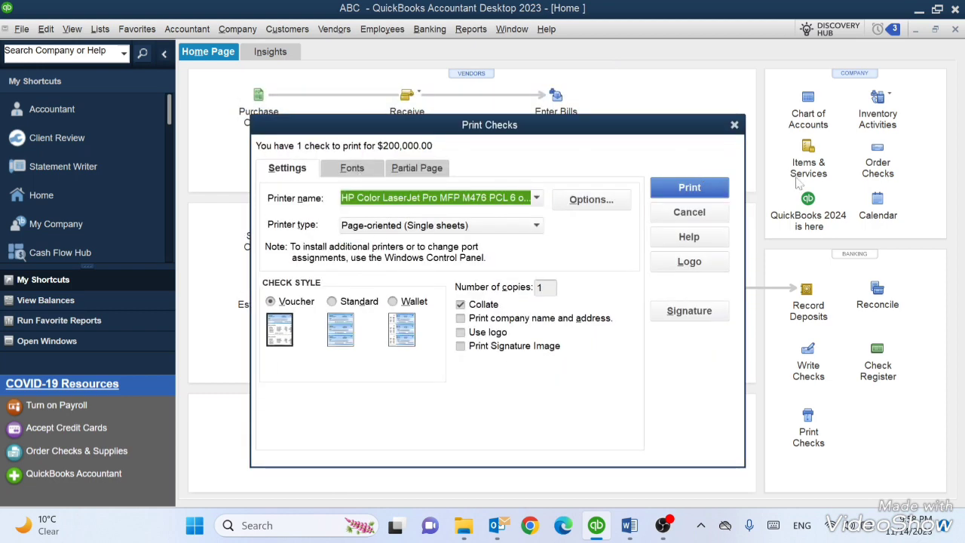
{"action": "left_click", "coordinate": [335, 303]}
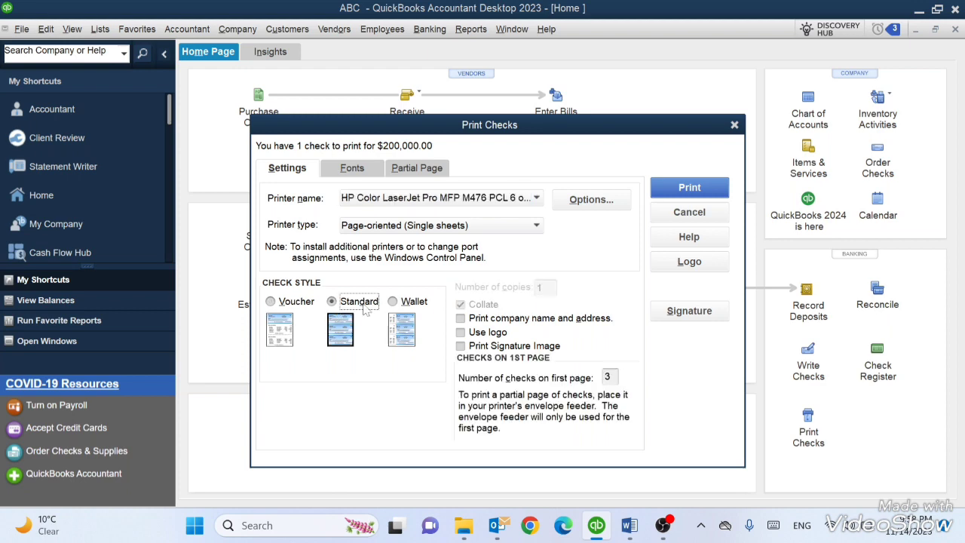
{"action": "left_click", "coordinate": [396, 302]}
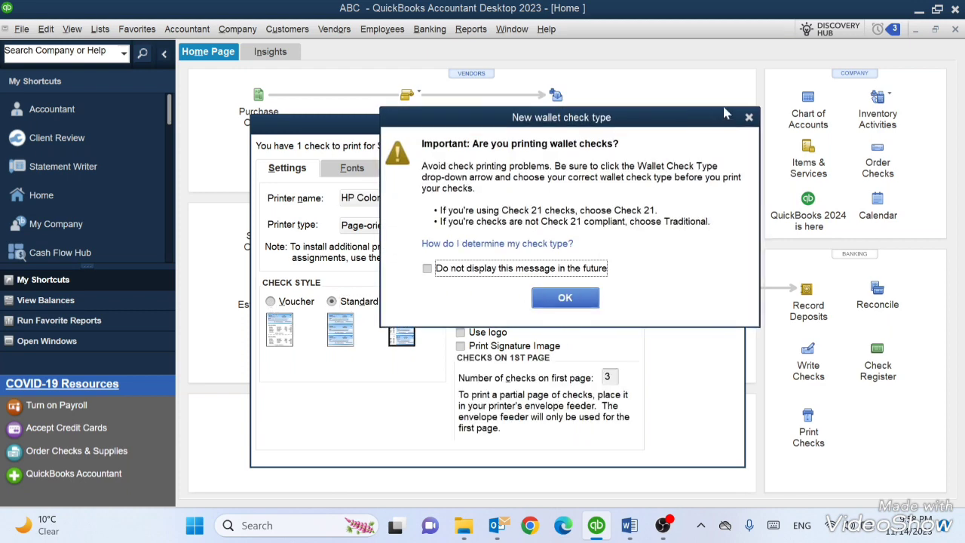
{"action": "left_click", "coordinate": [748, 118]}
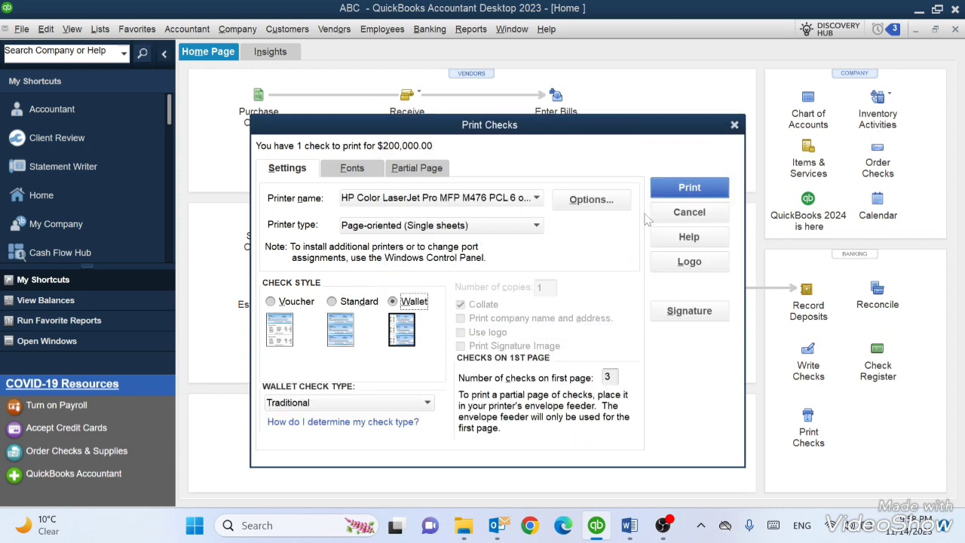
{"action": "left_click", "coordinate": [733, 125]}
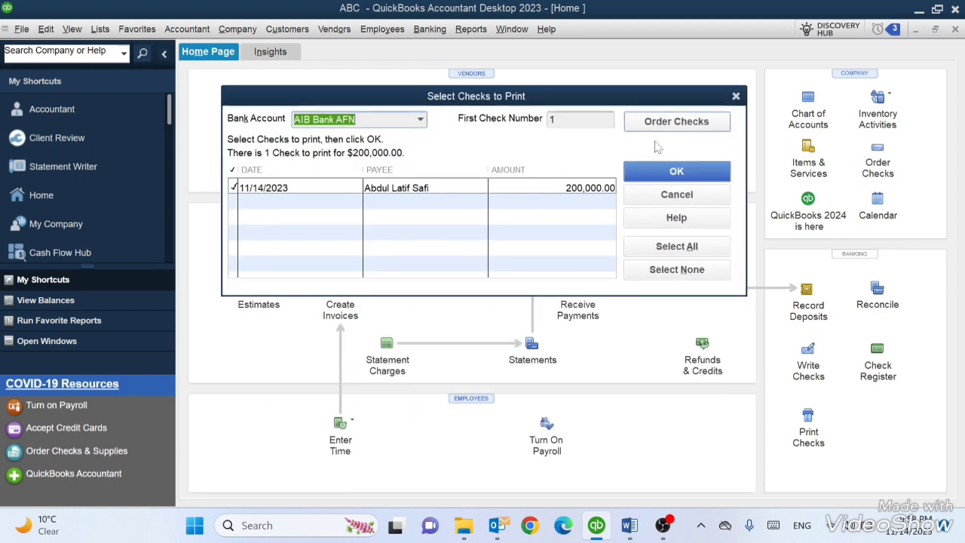
{"action": "left_click", "coordinate": [736, 96]}
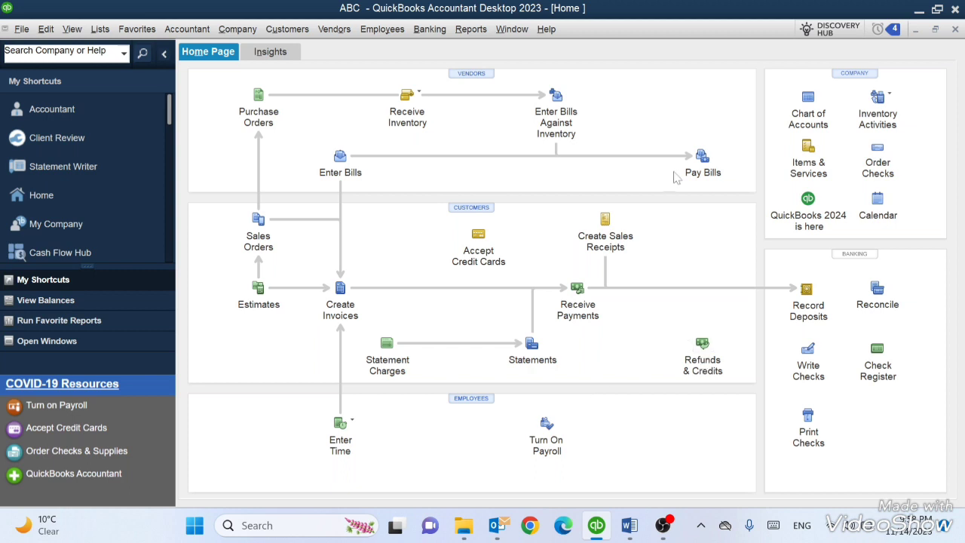
Pay both remaining bills, references 04 and 05, from AIB Bank AFN with checks set to be printed.
{"action": "left_click", "coordinate": [339, 29]}
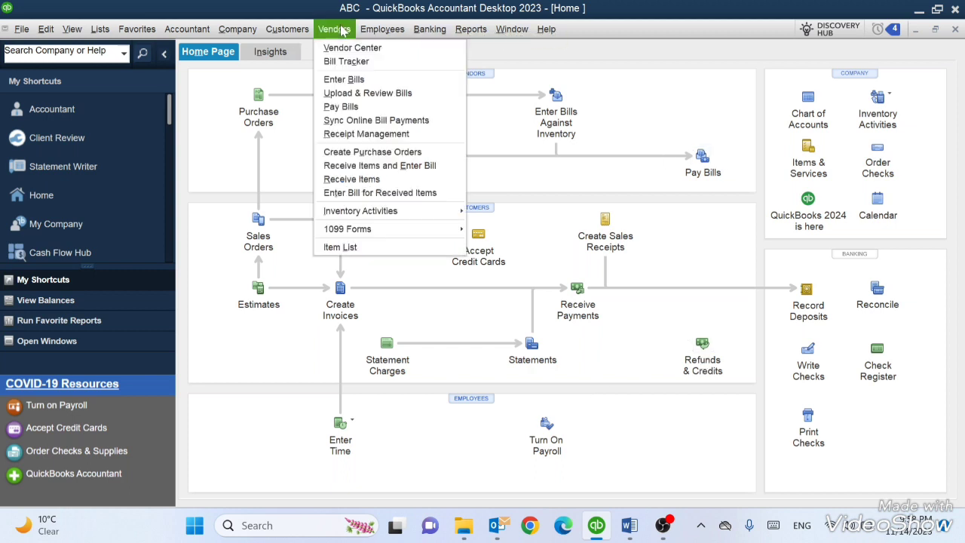
{"action": "left_click", "coordinate": [363, 112]}
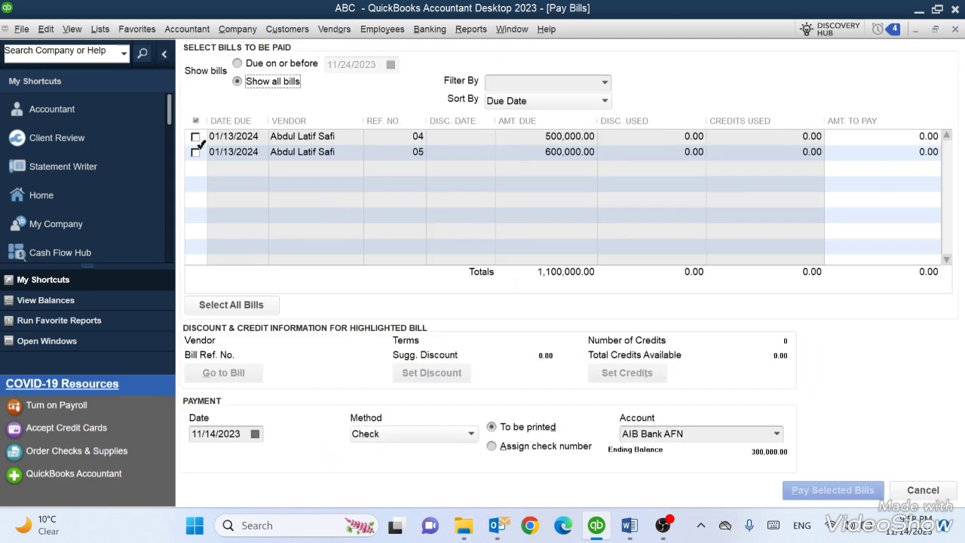
{"action": "left_click", "coordinate": [195, 153]}
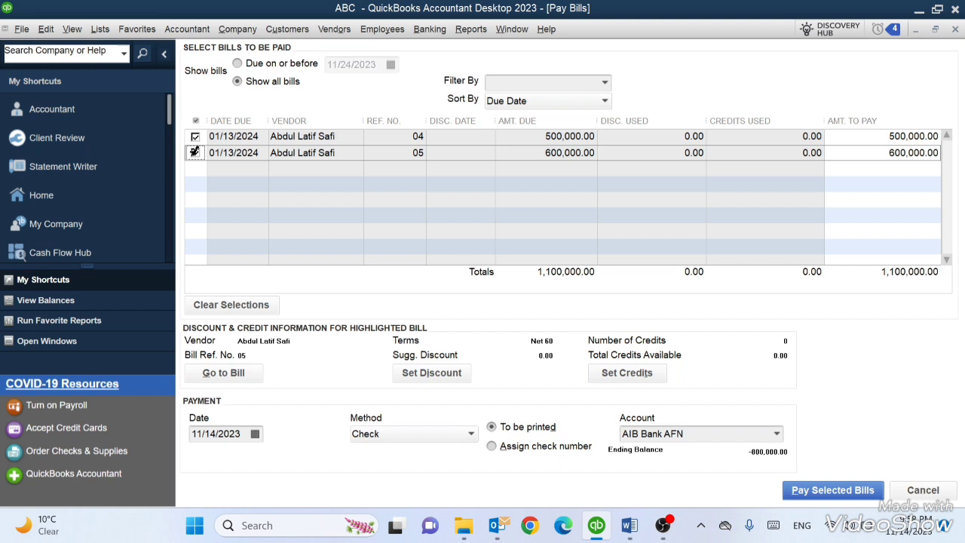
{"action": "left_click", "coordinate": [195, 152]}
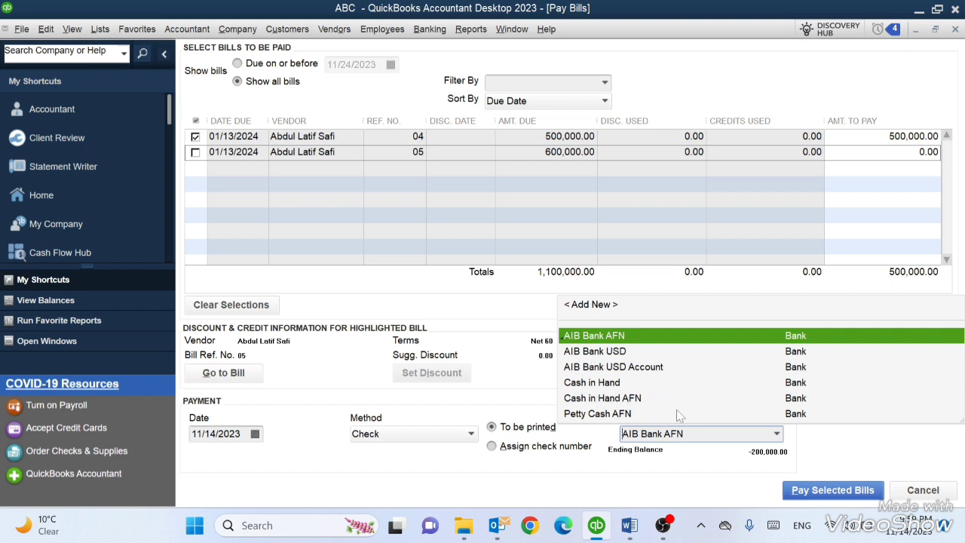
{"action": "left_click", "coordinate": [510, 446]}
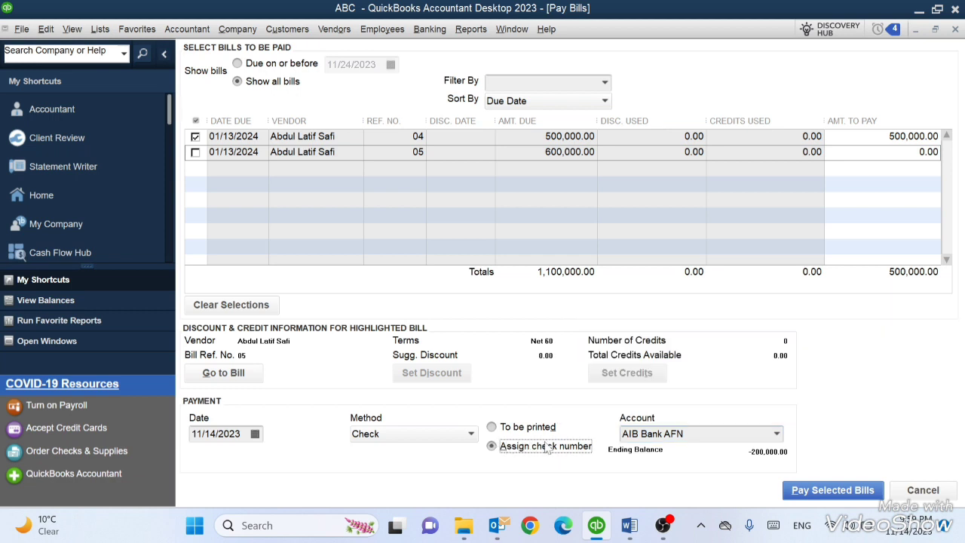
{"action": "left_click", "coordinate": [508, 427]}
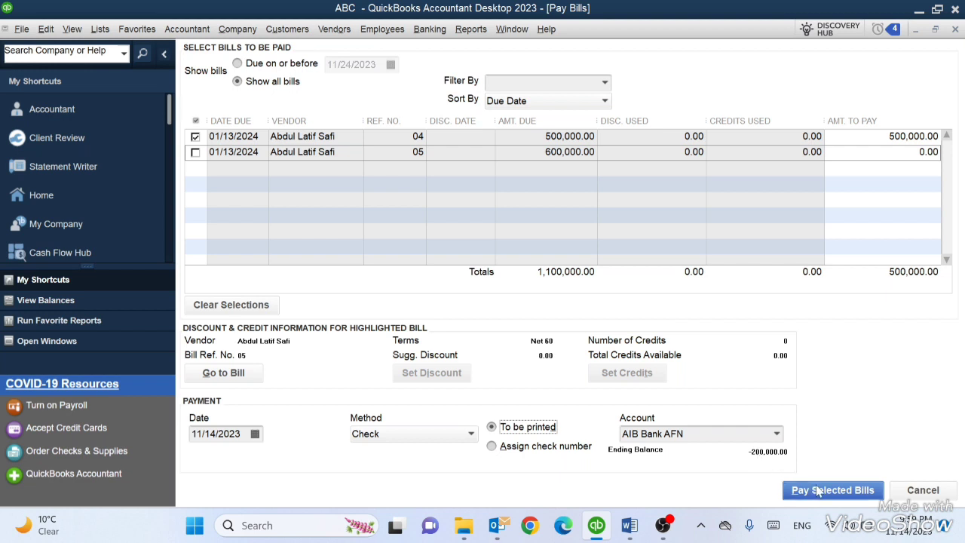
{"action": "left_click", "coordinate": [195, 152]}
{"action": "left_click", "coordinate": [802, 490]}
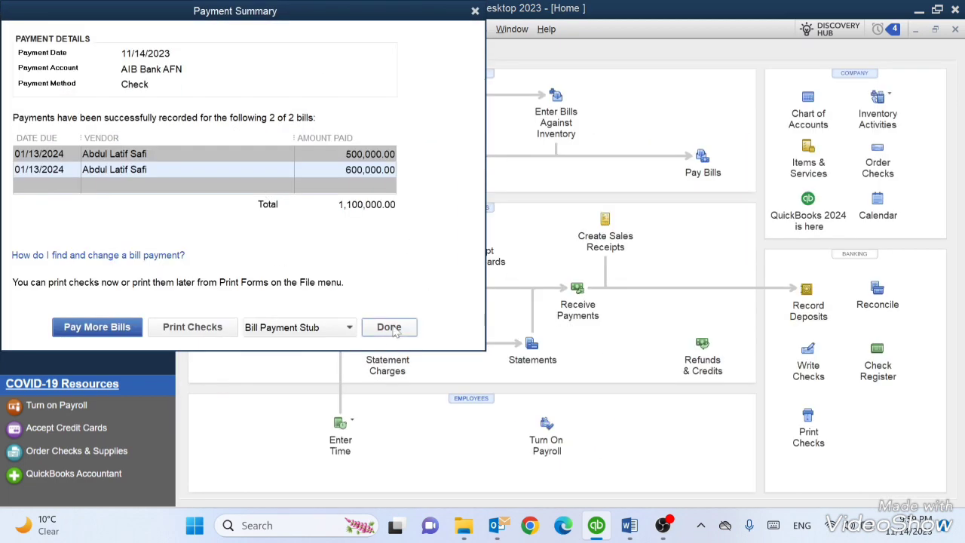
Open the selection of bill payment stubs for printing from the payment summary.
{"action": "left_click", "coordinate": [349, 327]}
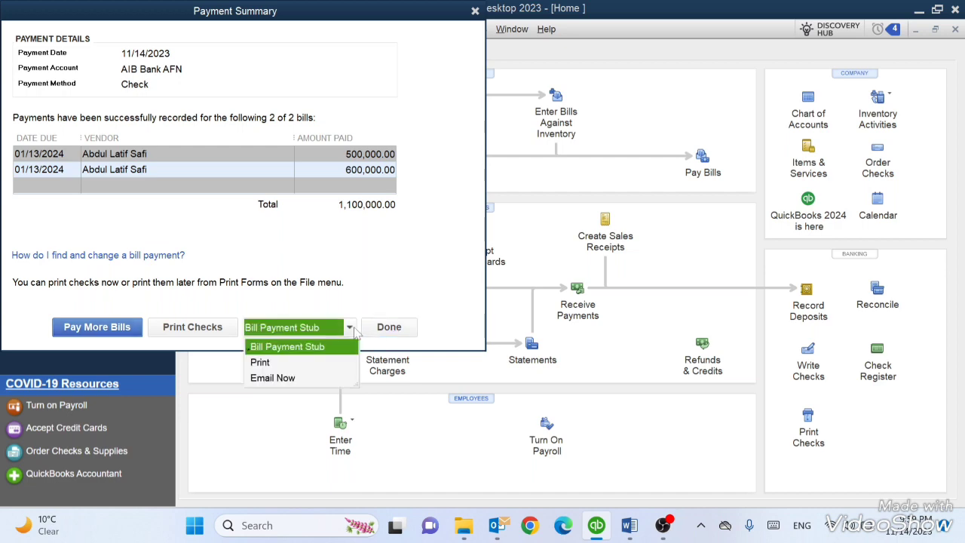
{"action": "left_click", "coordinate": [263, 364]}
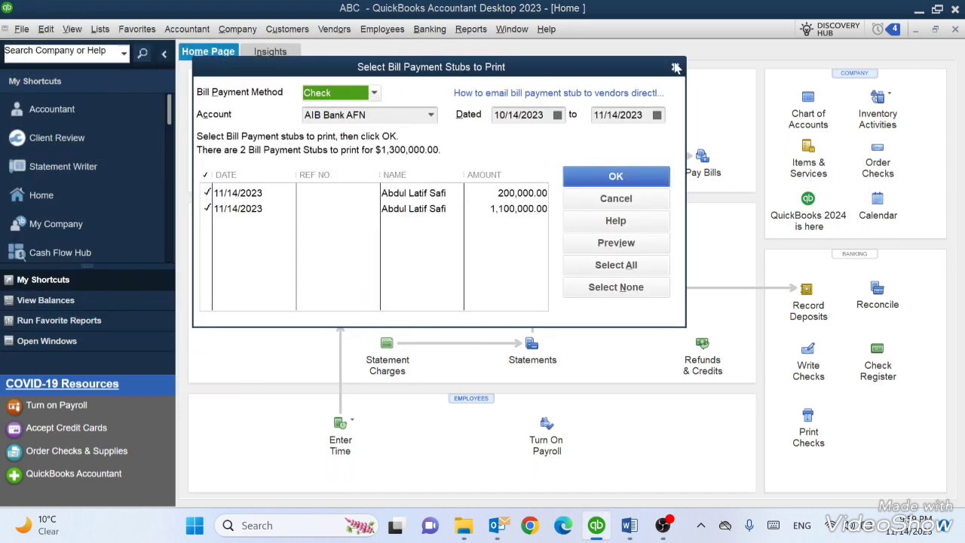